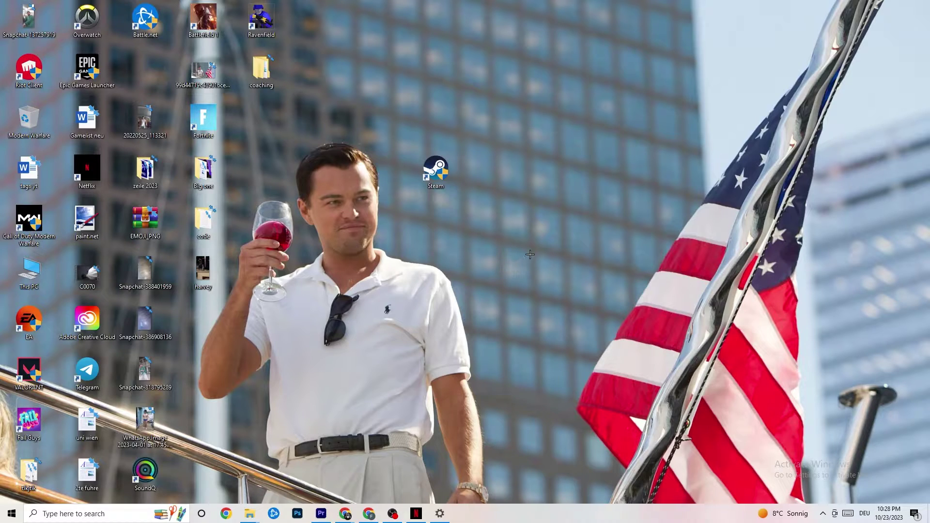
Launch Task Manager from the taskbar menu and maximize it on the Processes view.
right_click(516, 520)
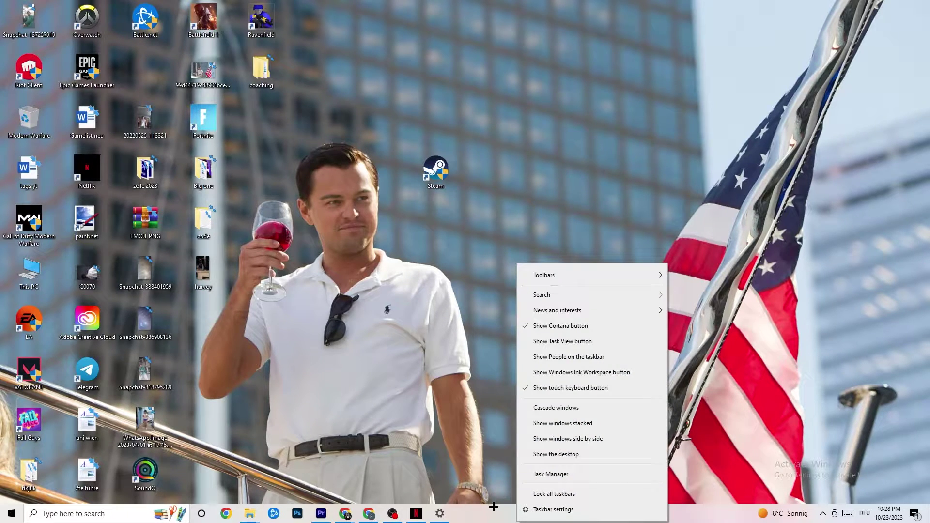
left_click(559, 475)
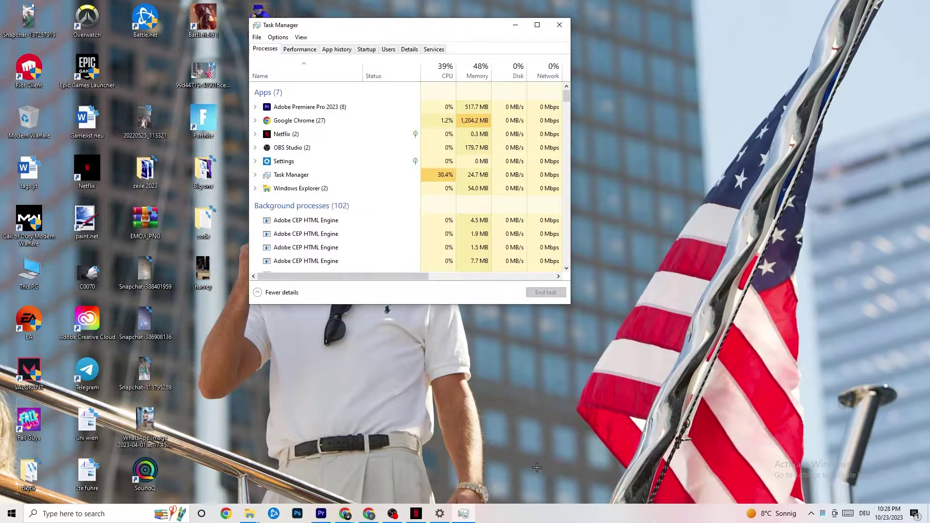
left_click(537, 25)
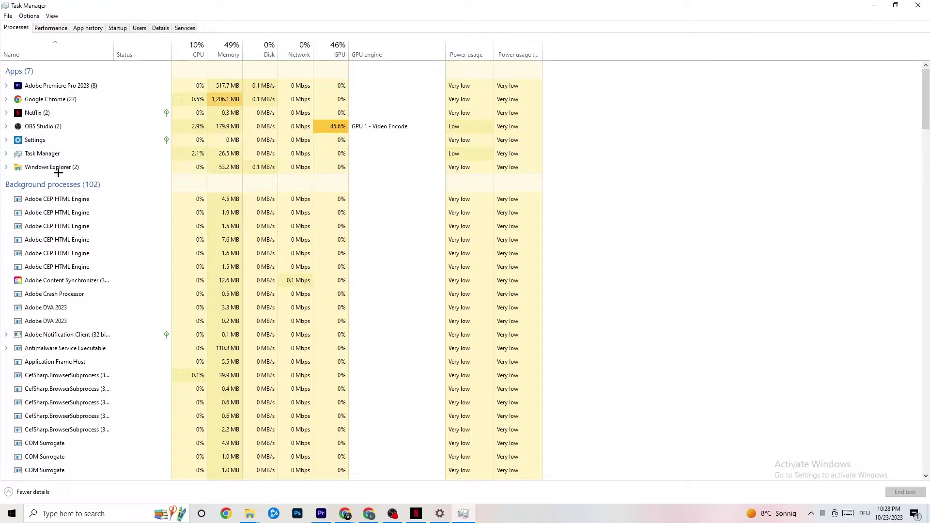
Dismiss the Google Chrome process menu and show the Details list with PIDs, status and memory.
right_click(68, 99)
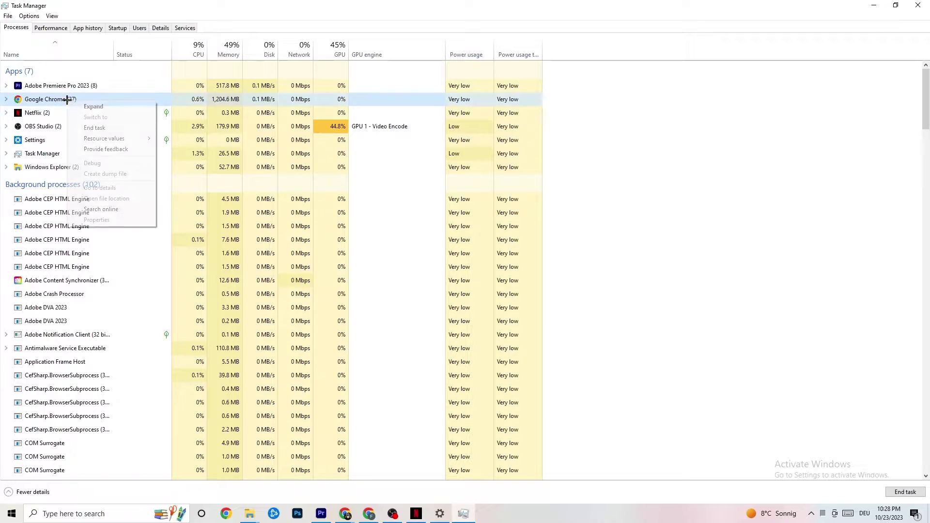
left_click(650, 118)
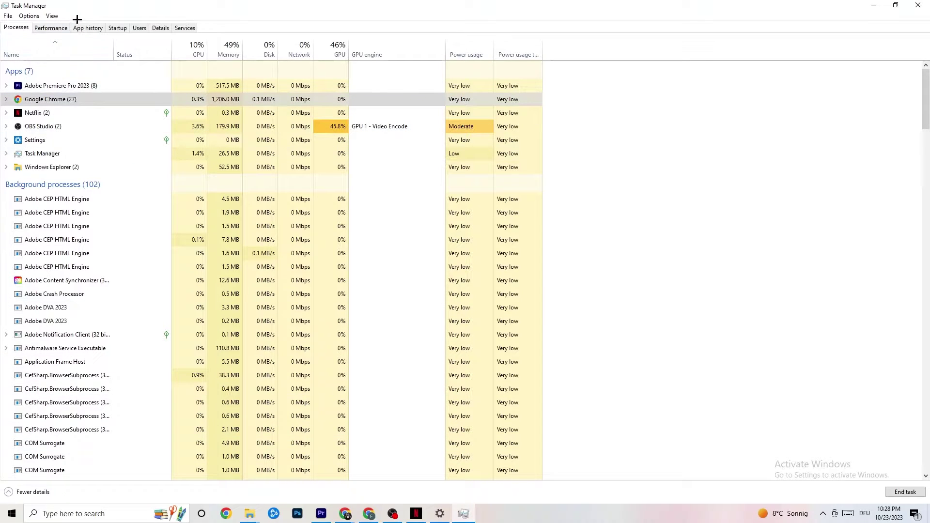
left_click(161, 28)
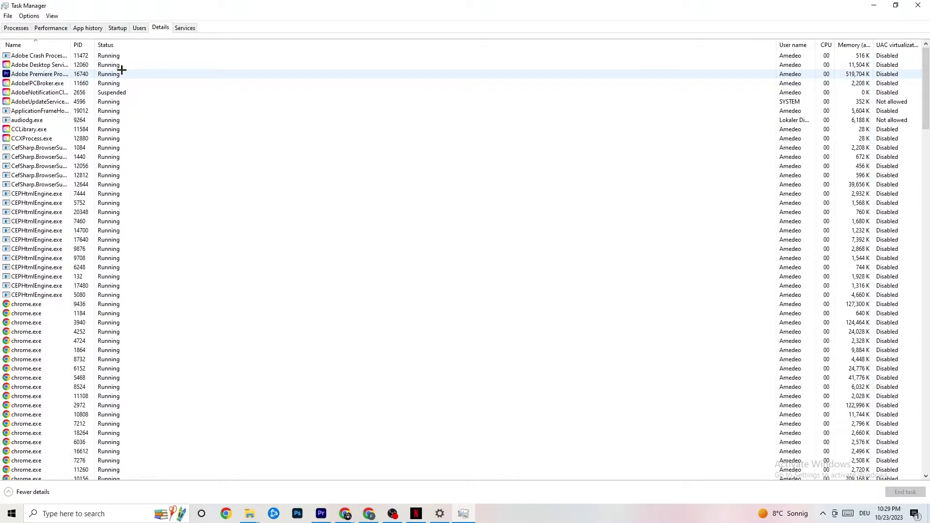
Set the Adobe Premiere Pro process priority to Realtime on the Details tab.
right_click(50, 75)
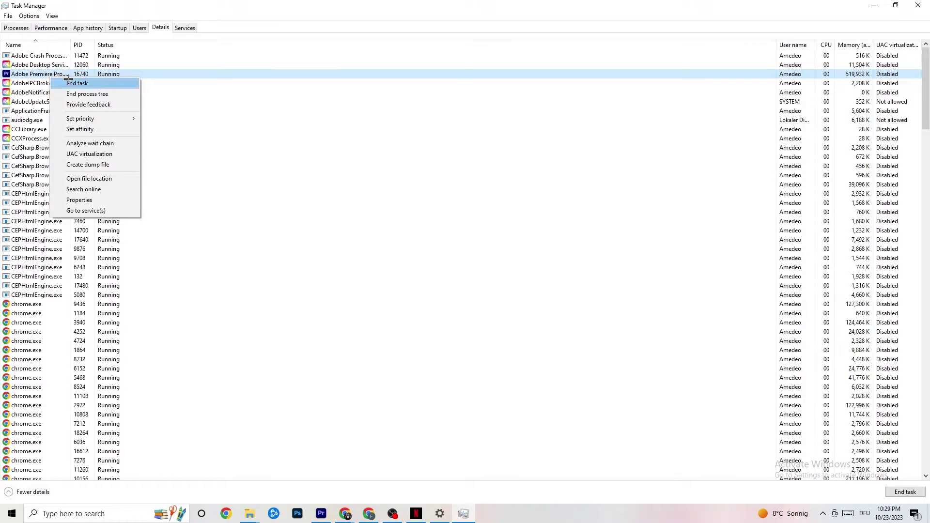
mouse_move(90, 122)
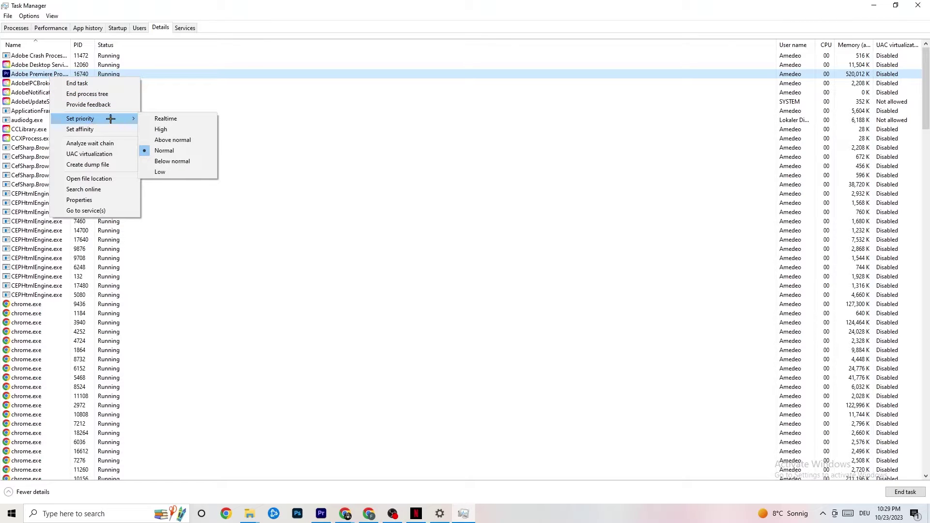
left_click(128, 115)
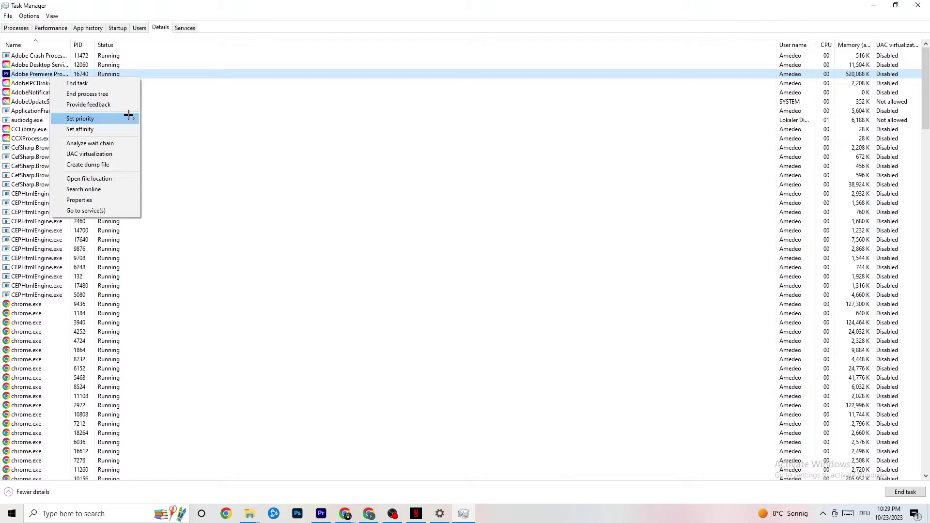
left_click(128, 115)
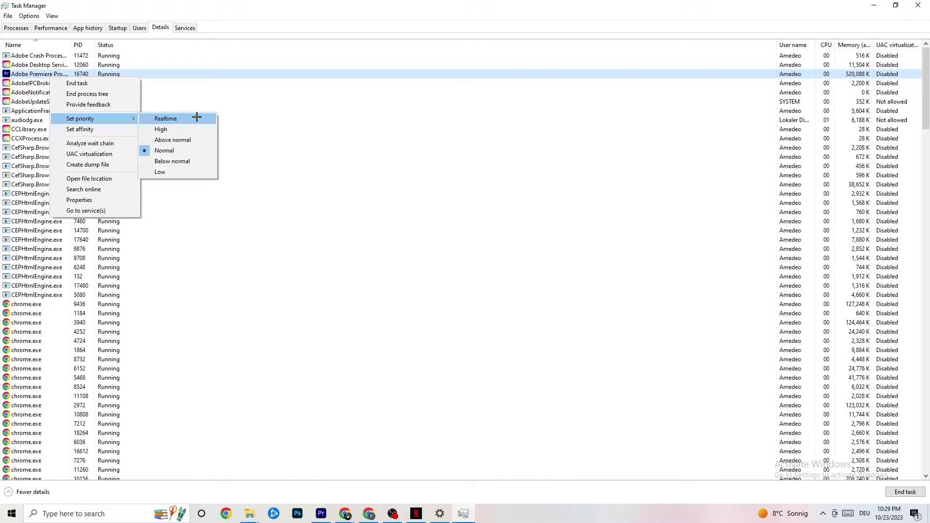
left_click(248, 103)
left_click(252, 102)
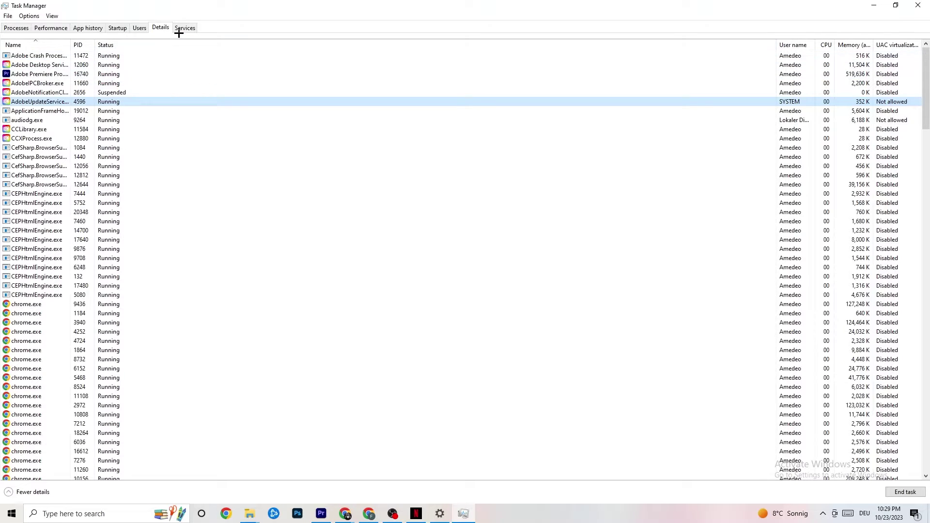
Check the Startup tab, including the Razer Synapse entry, then close Task Manager.
left_click(118, 28)
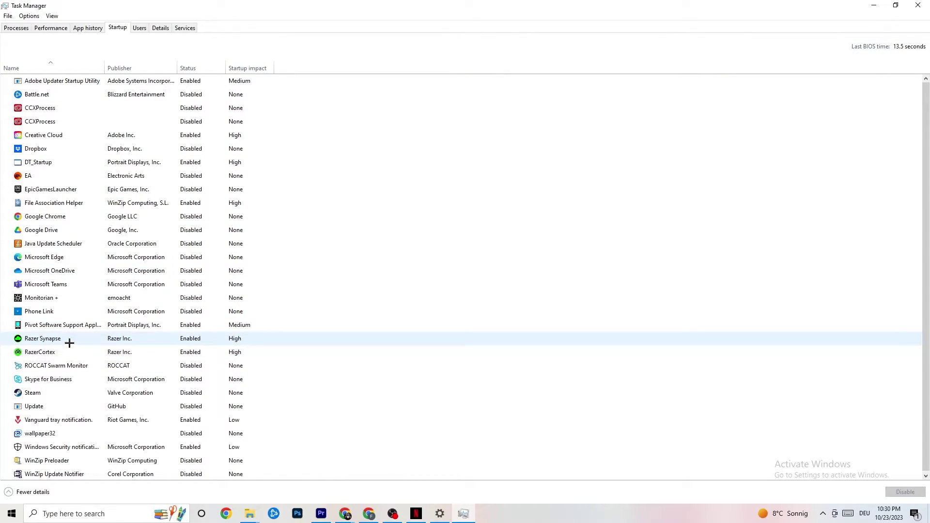
right_click(188, 340)
left_click(480, 48)
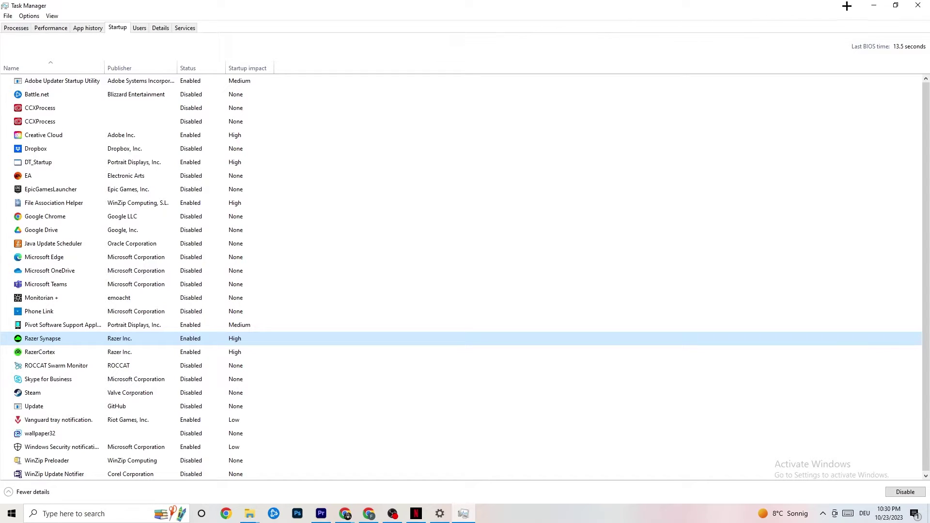
left_click(913, 4)
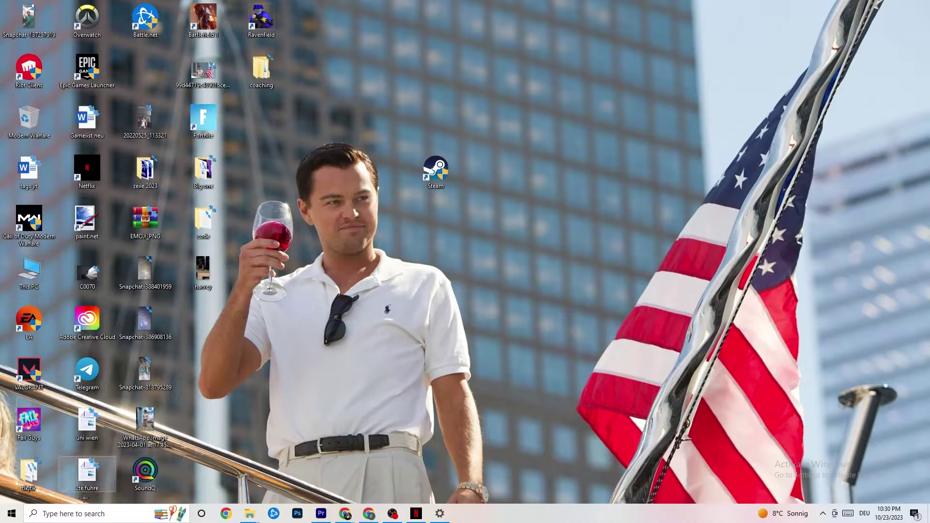
Open Windows Settings from the Start menu and go to System's Display page.
left_click(8, 514)
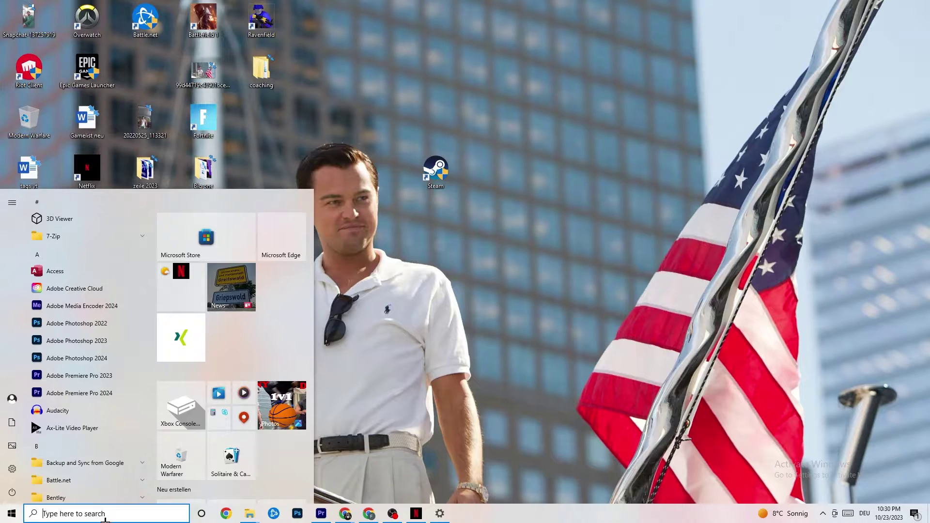
left_click(12, 469)
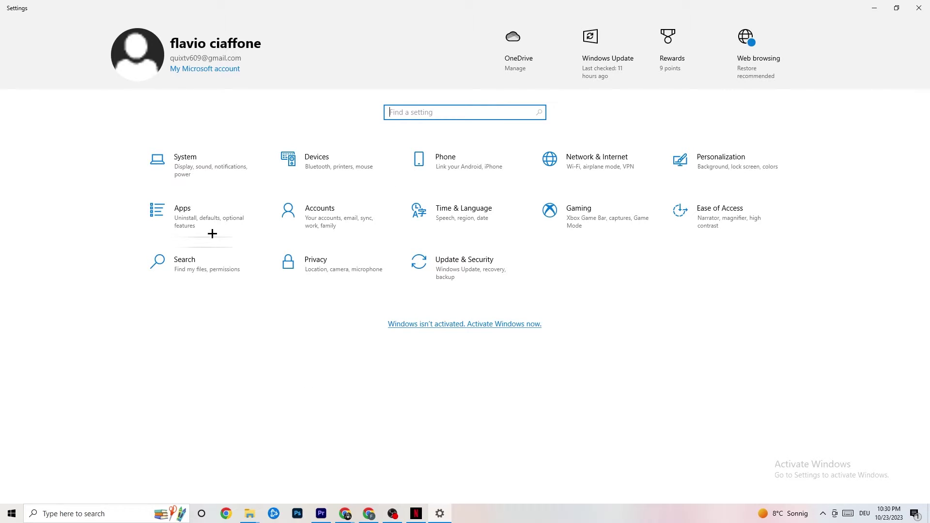
left_click(202, 163)
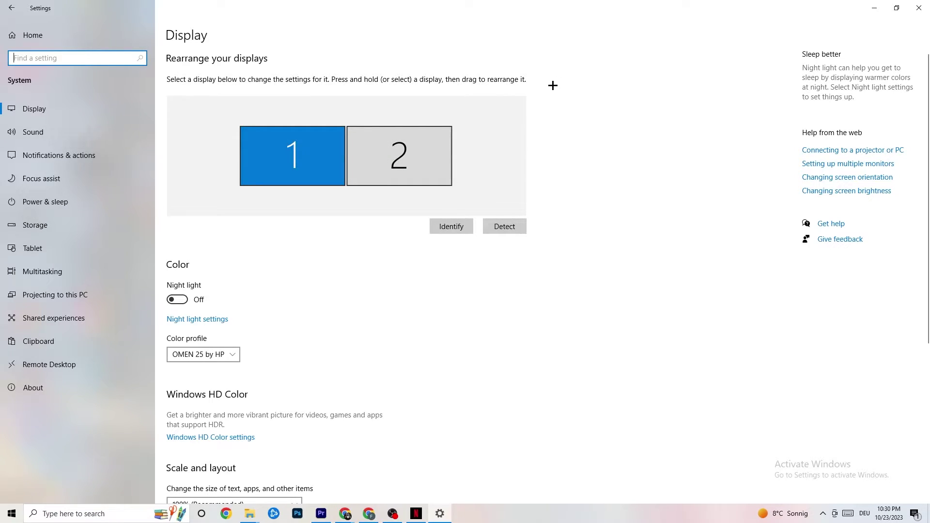
Leave display scale at 100% (Recommended), then go to the Power & sleep page.
scroll(452, 110, "down", 5)
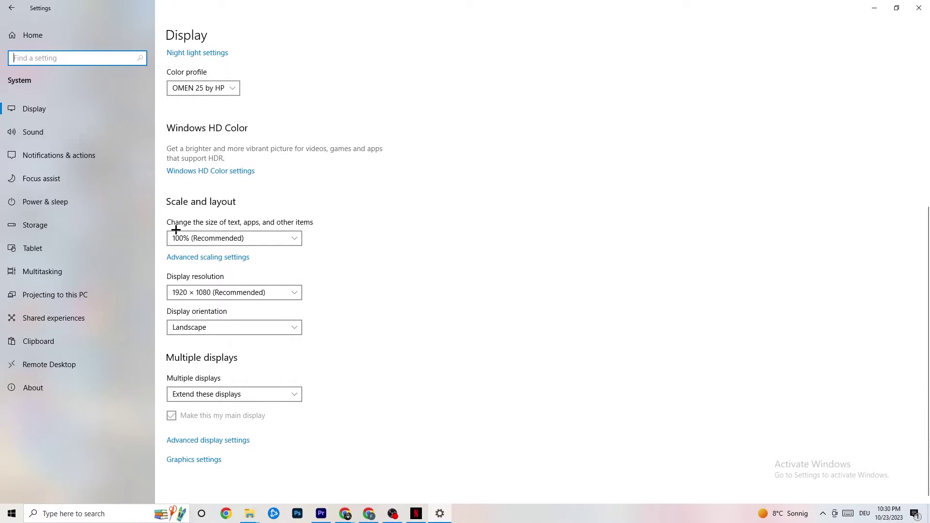
left_click(273, 237)
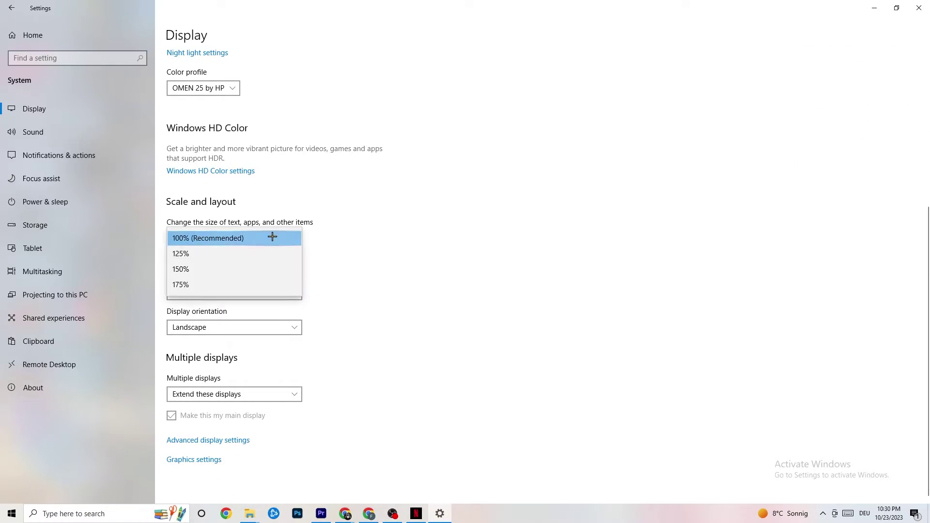
left_click(373, 192)
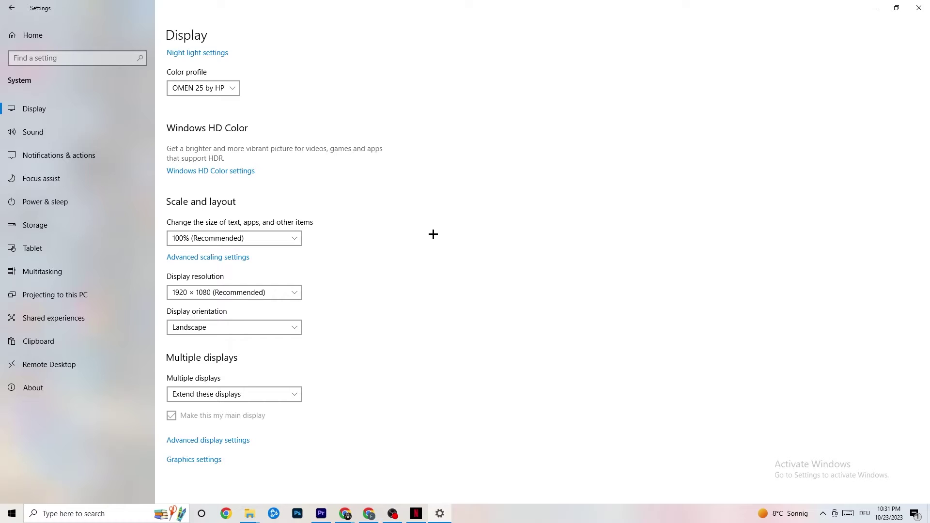
left_click(58, 200)
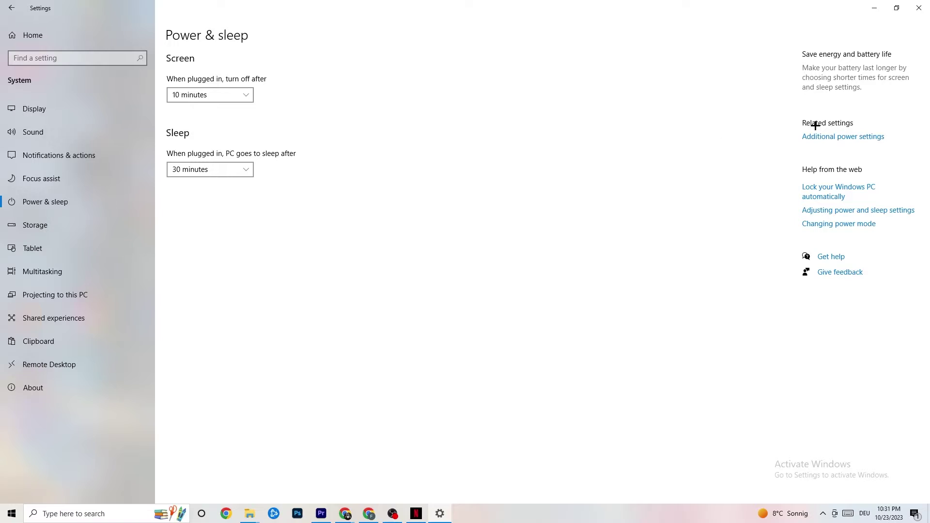
Review the power plans in Power Options, close the window, and go to the Storage page.
left_click(860, 136)
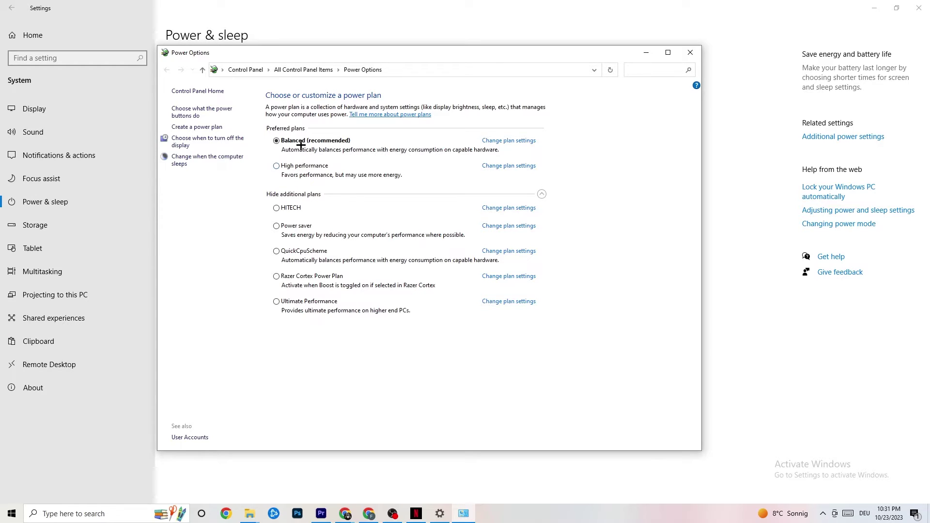
left_click(690, 53)
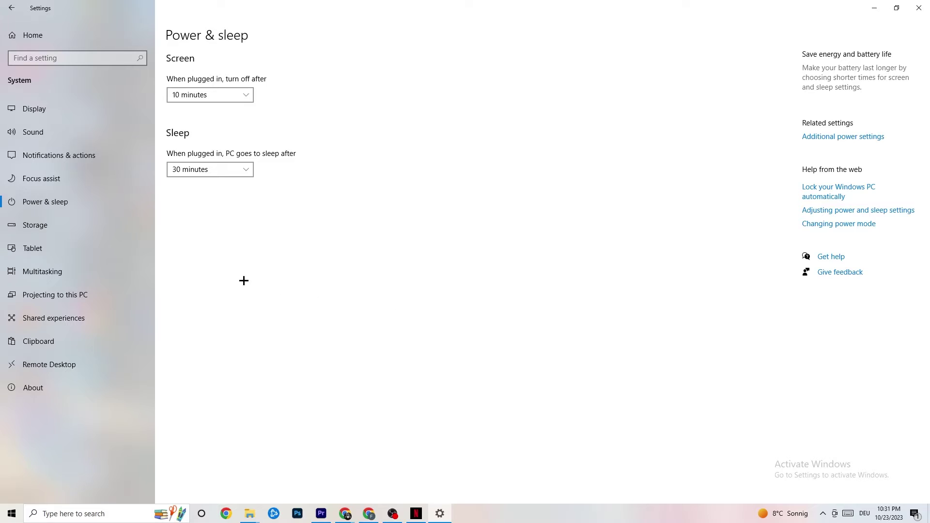
left_click(72, 231)
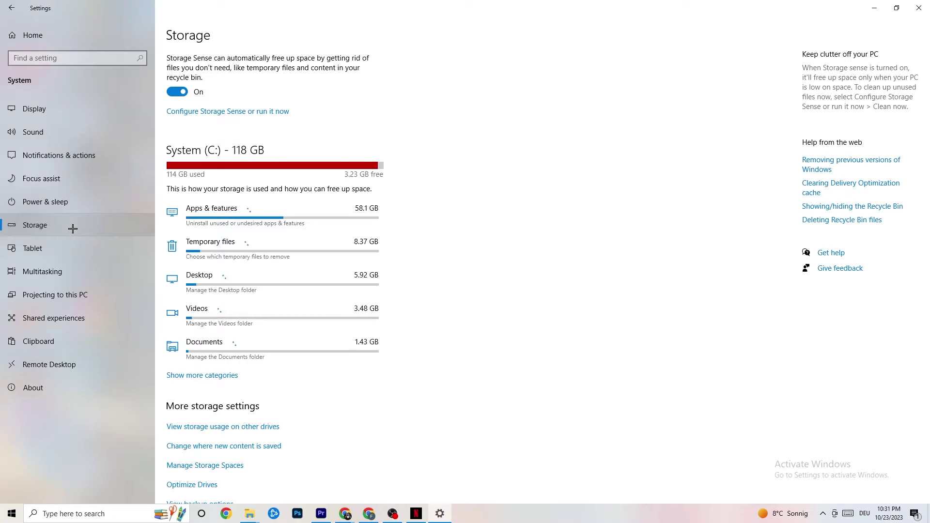
Keep Storage Sense running every week with 14-day recycle bin cleanup, and run Clean now.
left_click(220, 113)
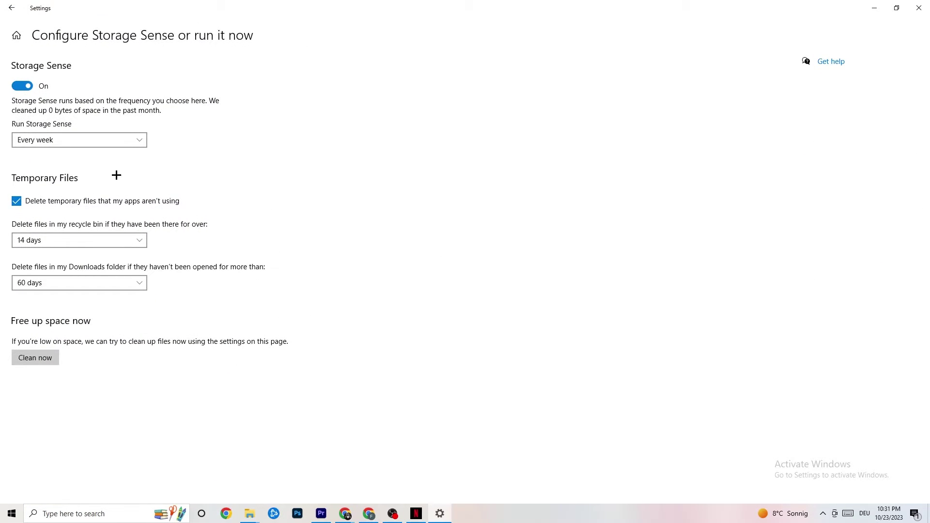
left_click(103, 140)
left_click(104, 140)
left_click(79, 142)
left_click(203, 175)
left_click(108, 239)
left_click(155, 303)
left_click(38, 358)
Open Gaming from Settings home, confirm Xbox Game Bar is off, and go to Captures.
left_click(8, 4)
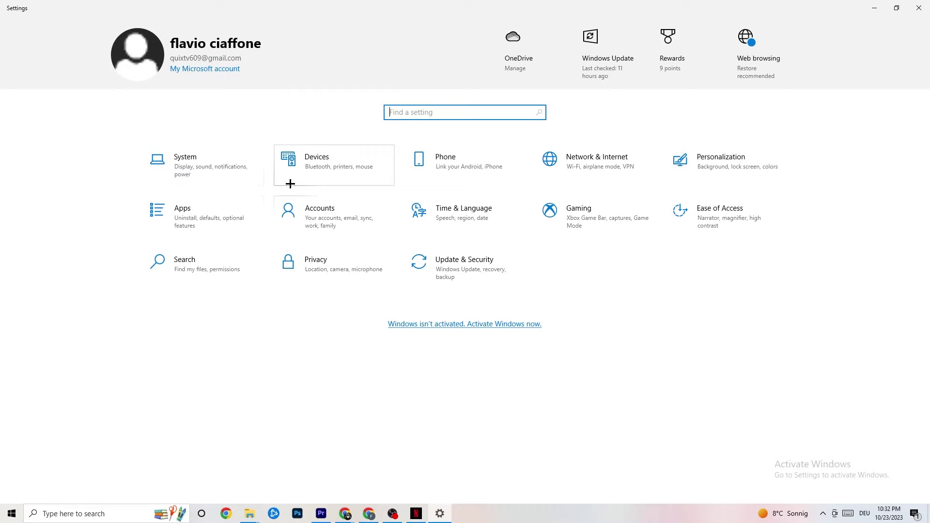
left_click(620, 221)
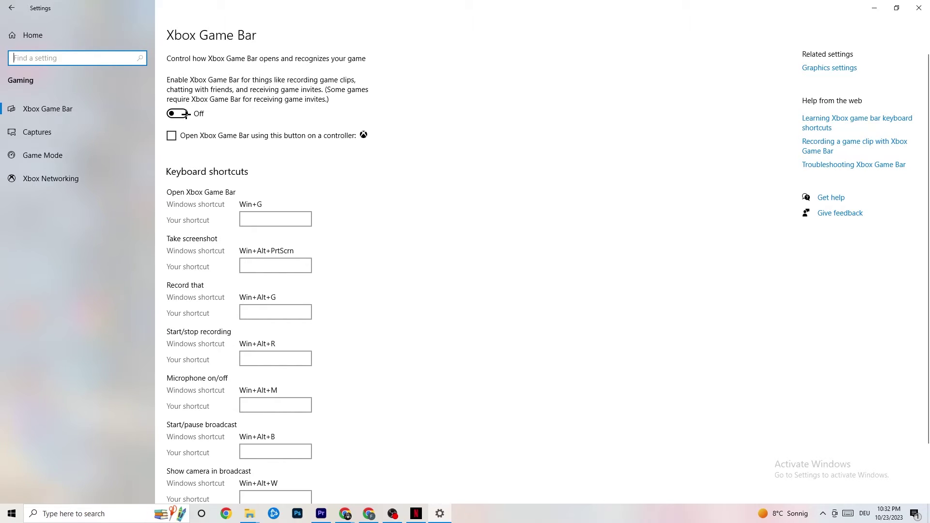
left_click(36, 132)
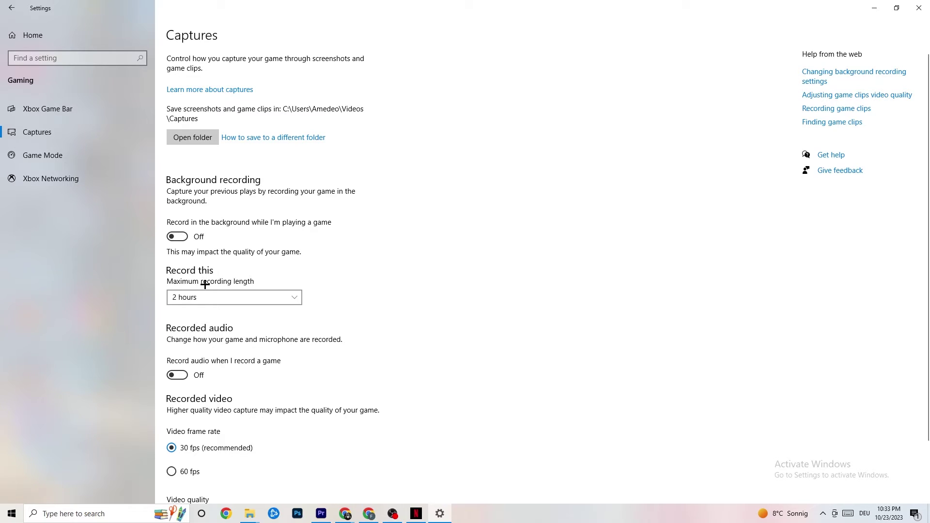
Go to the Game Mode page and confirm the Game Mode toggle is On.
left_click(85, 156)
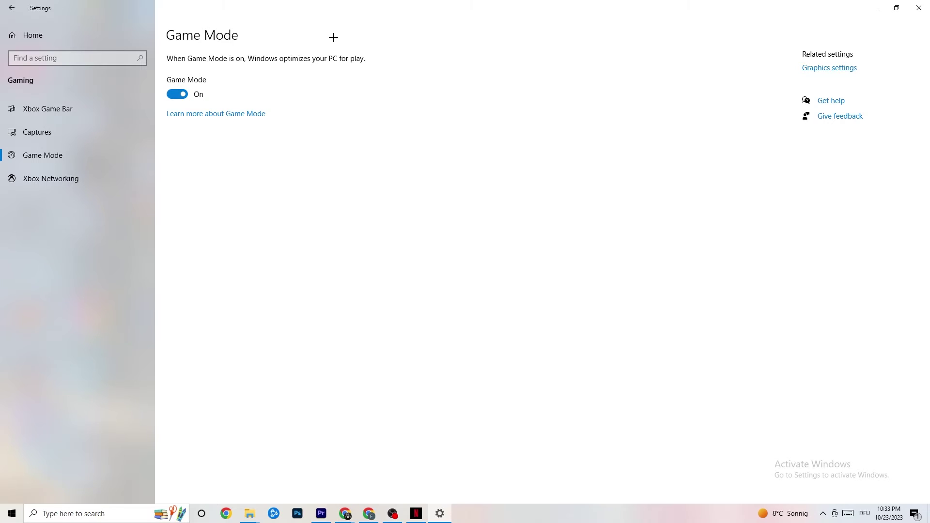
From Settings Home, open Update & Security, check Troubleshoot, then return to the up-to-date Windows Update page.
left_click(11, 8)
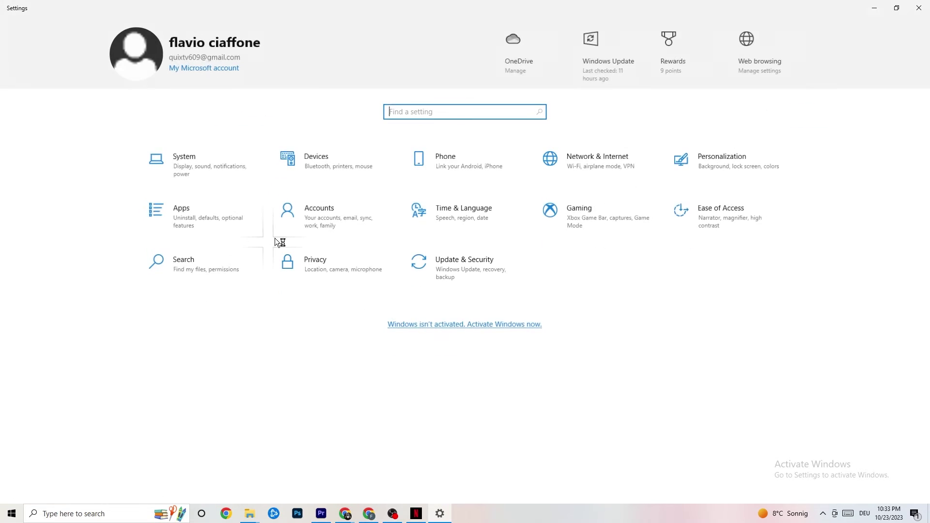
left_click(487, 277)
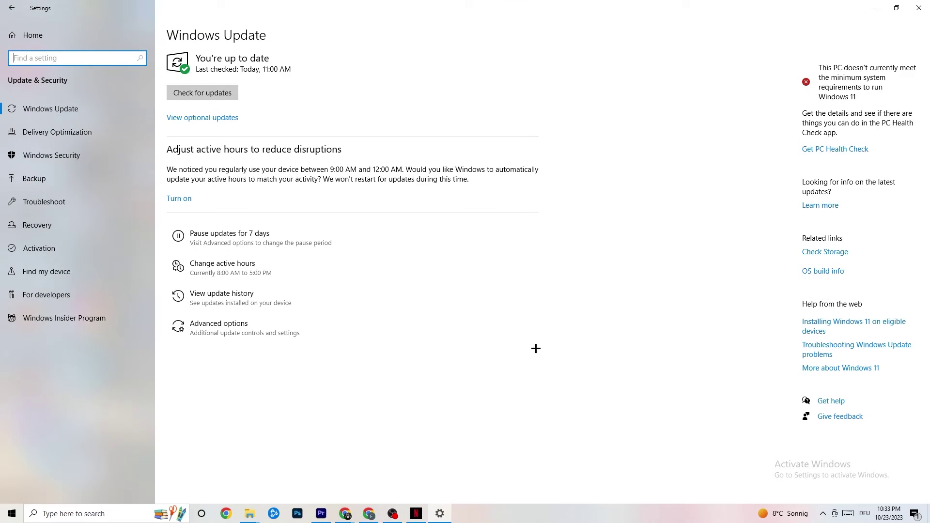
left_click(53, 199)
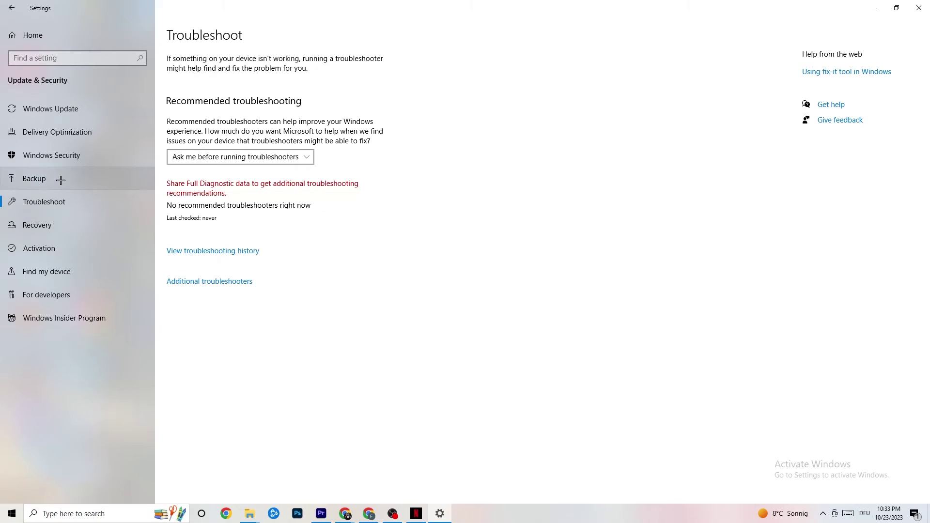
left_click(73, 110)
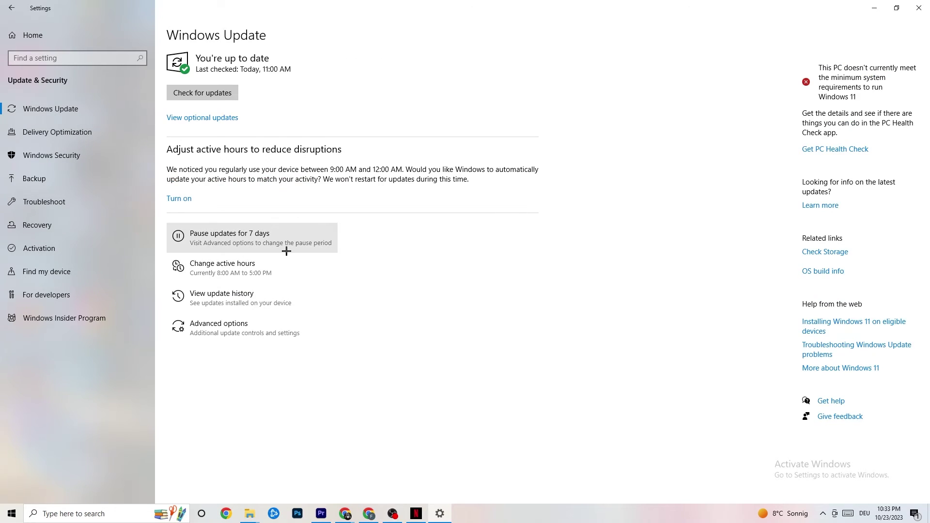